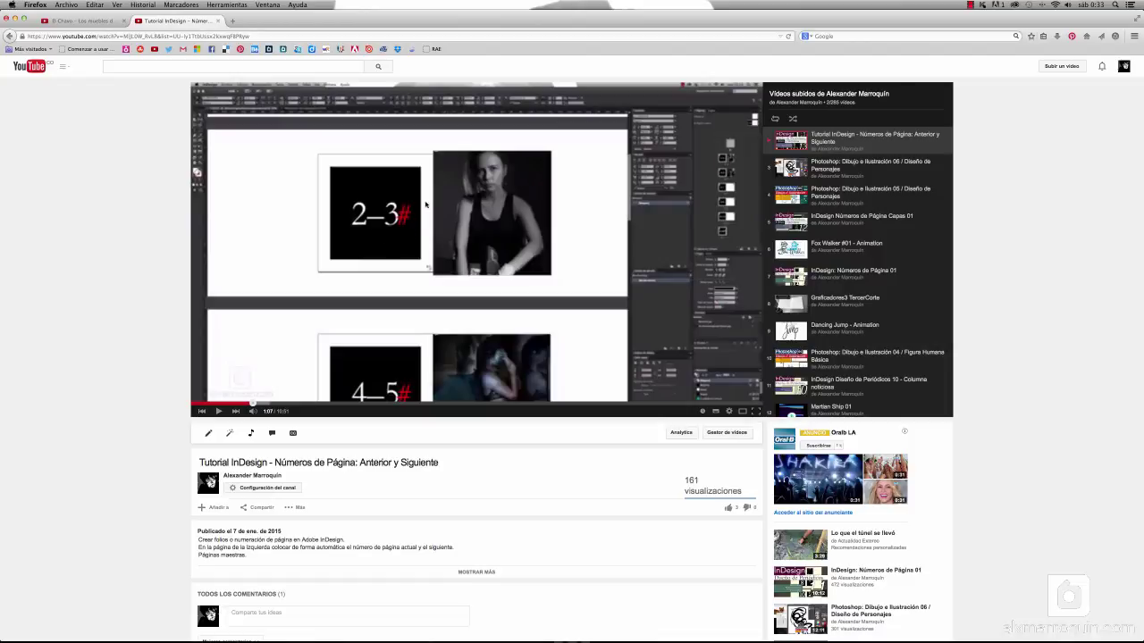
# - Switch to InDesign, open the A-Página maestra spread and turn off the preview mode to show margins and frame edges
pyautogui.press('super+Tab')
pyautogui.press('super+Tab')
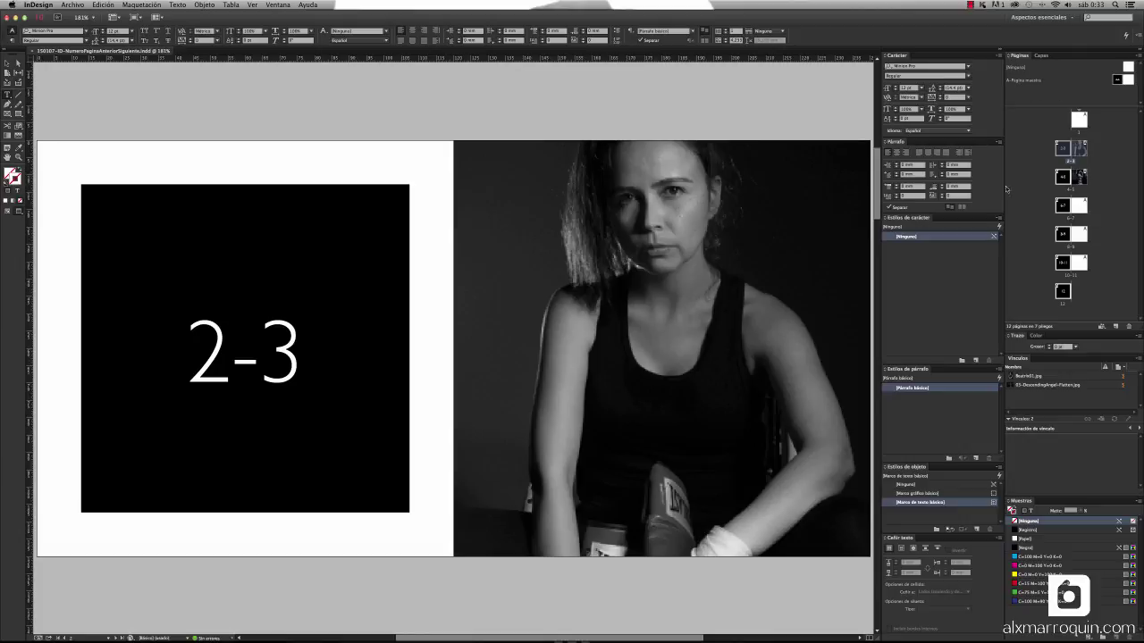
pyautogui.doubleClick(1027, 80)
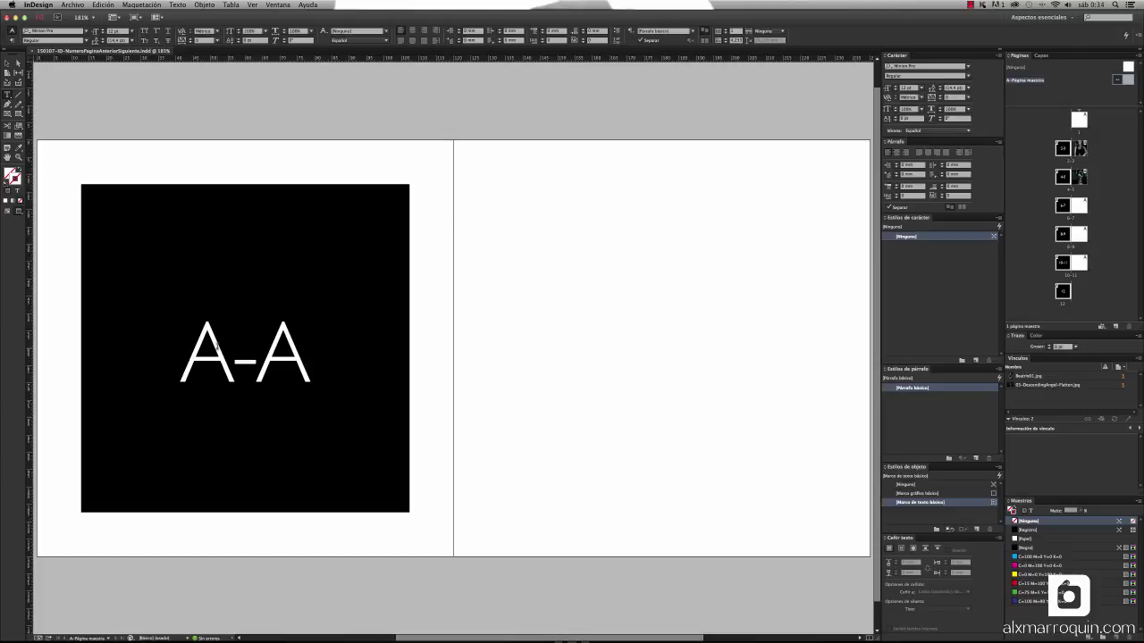
pyautogui.moveTo(202, 340); pyautogui.dragTo(297, 354)
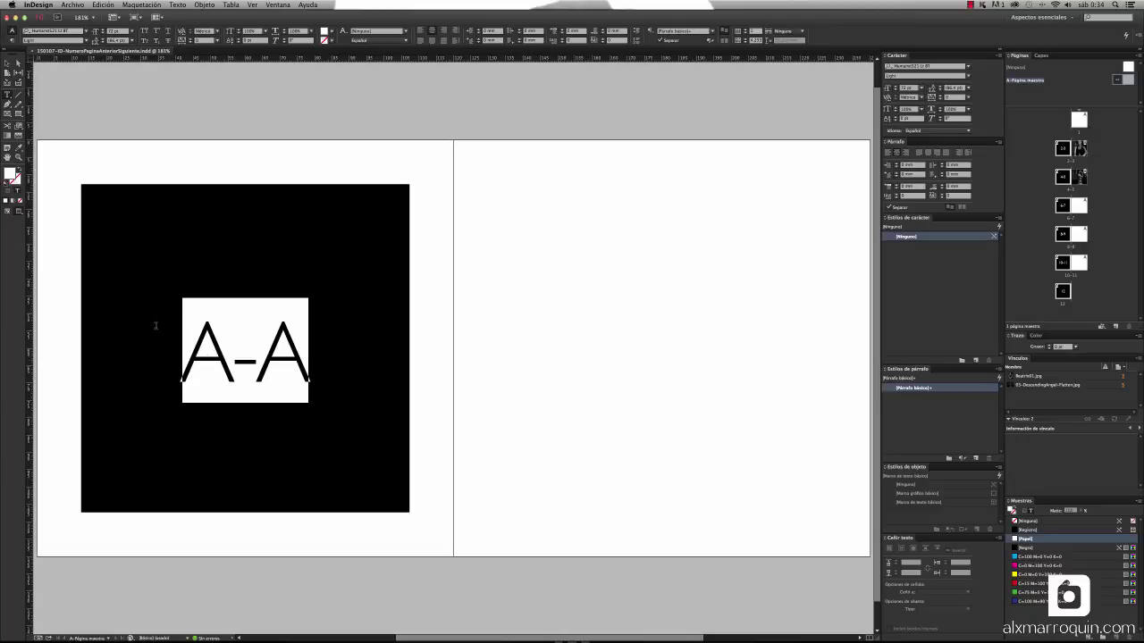
pyautogui.click(6, 62)
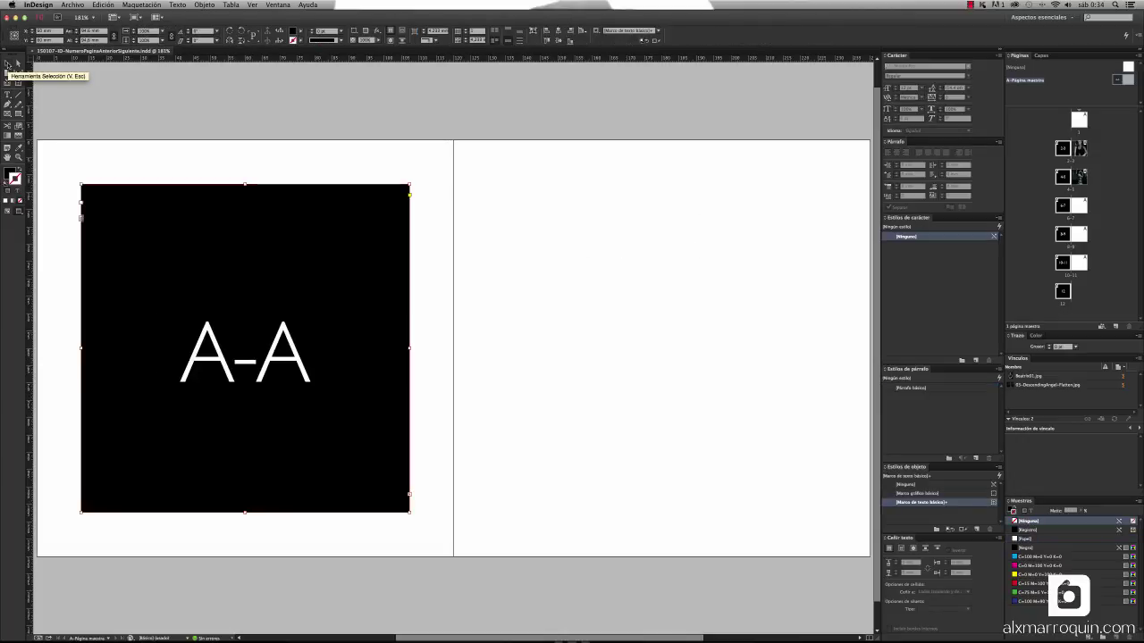
pyautogui.click(83, 73)
pyautogui.press('w')
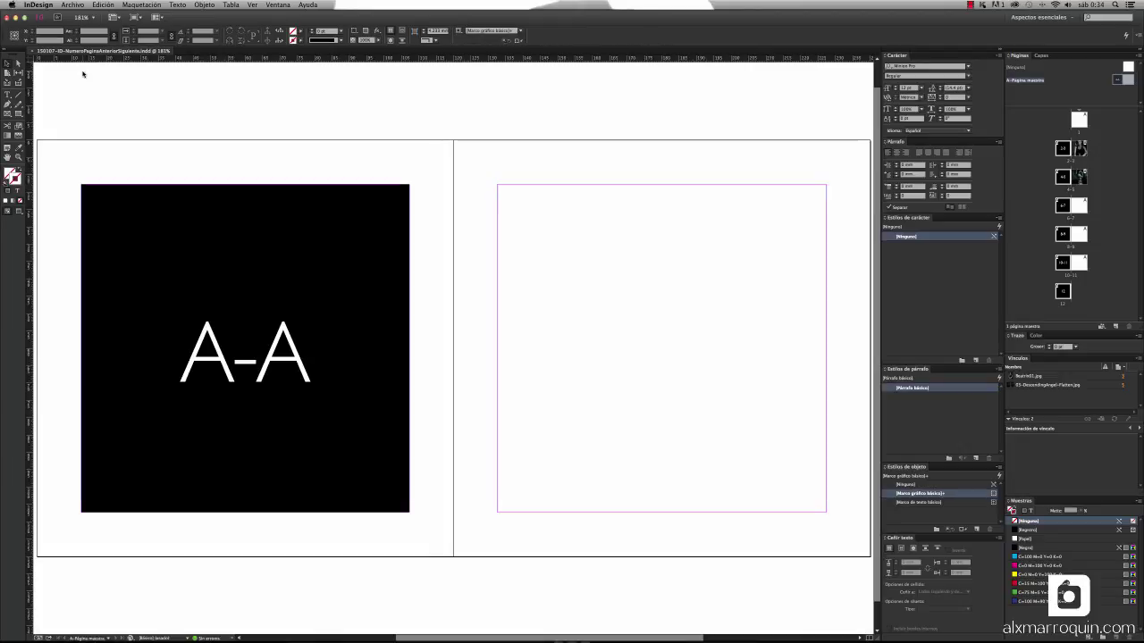
# - Color the page-number text on the left master page with the C=100 M=0 Y=0 K=0 swatch
pyautogui.click(231, 337)
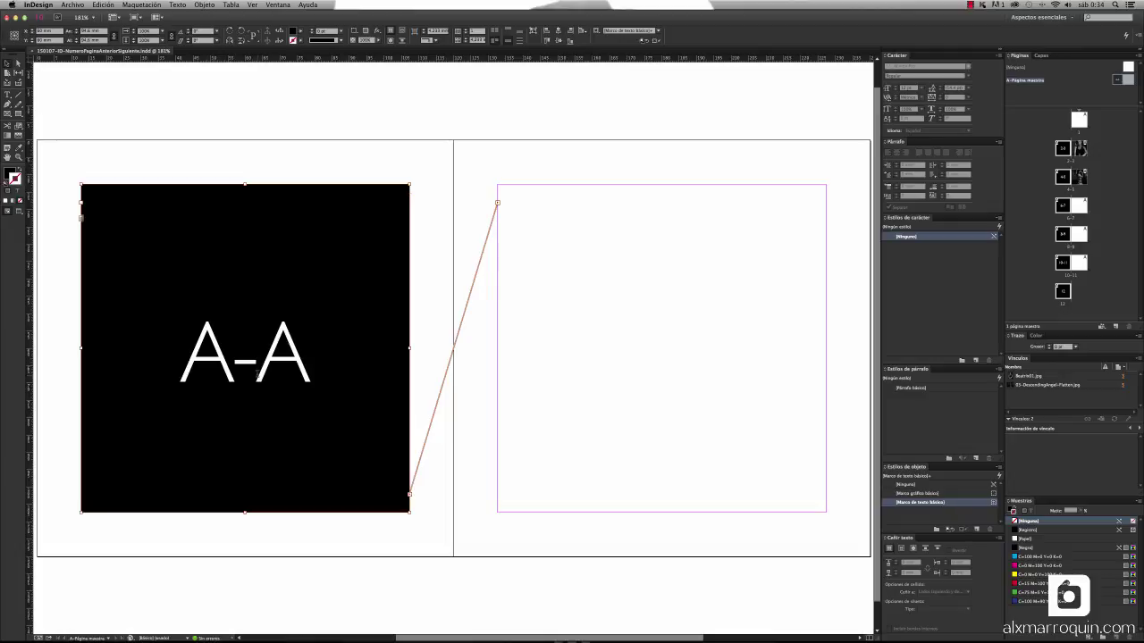
pyautogui.doubleClick(257, 379)
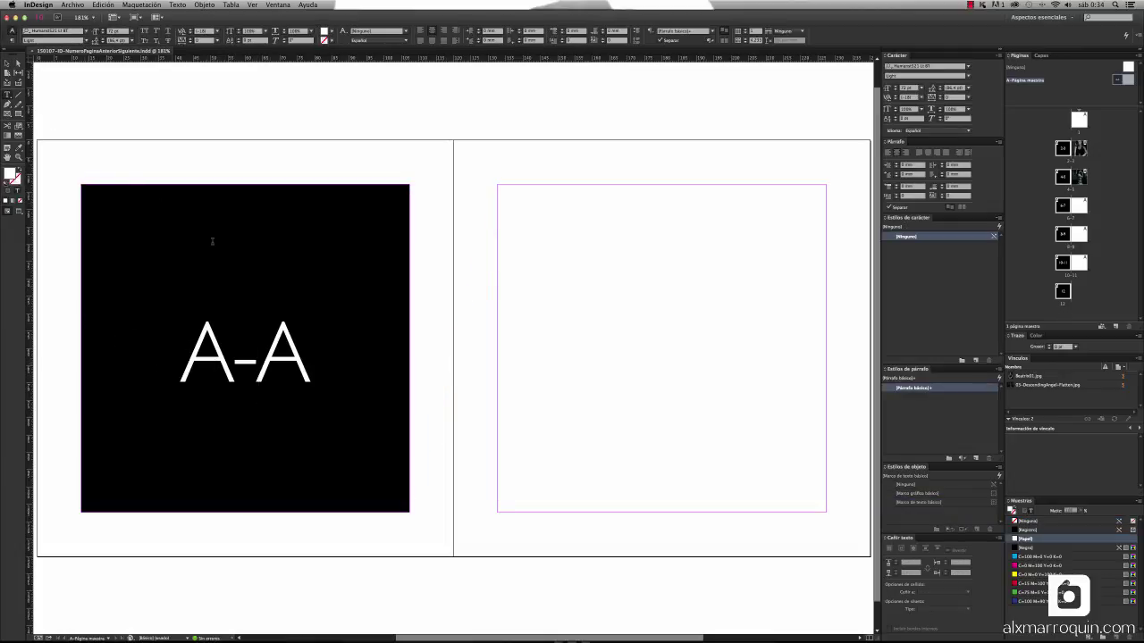
pyautogui.press('Right')
pyautogui.hotkey('shift', 'Left')
pyautogui.hotkey('shift', 'Left')
pyautogui.hotkey('shift', 'Left')
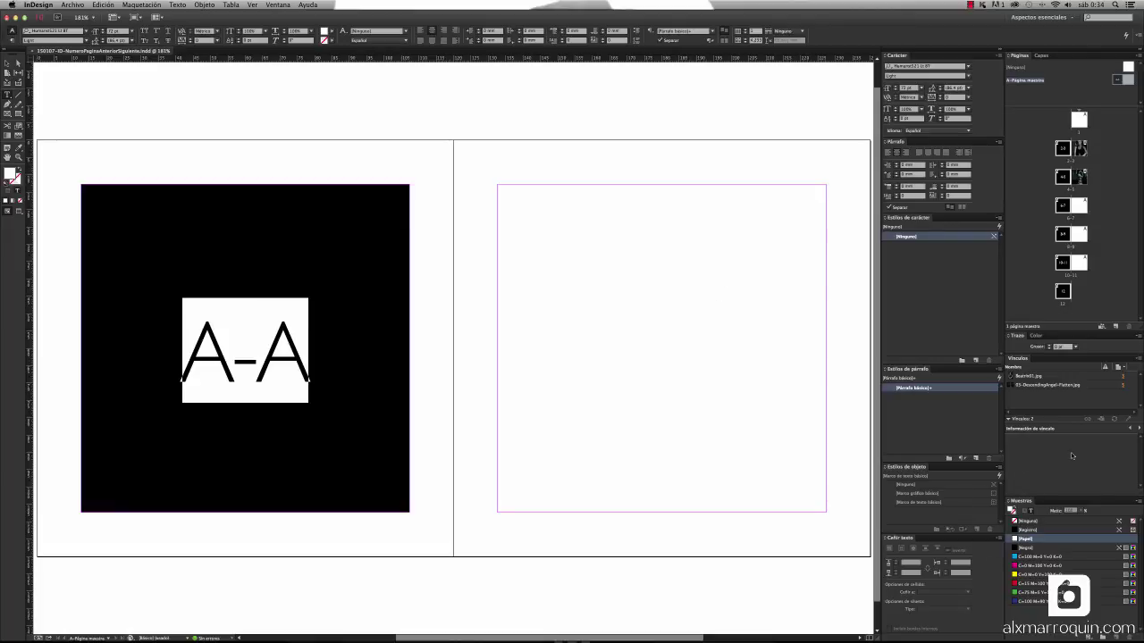
pyautogui.click(1033, 557)
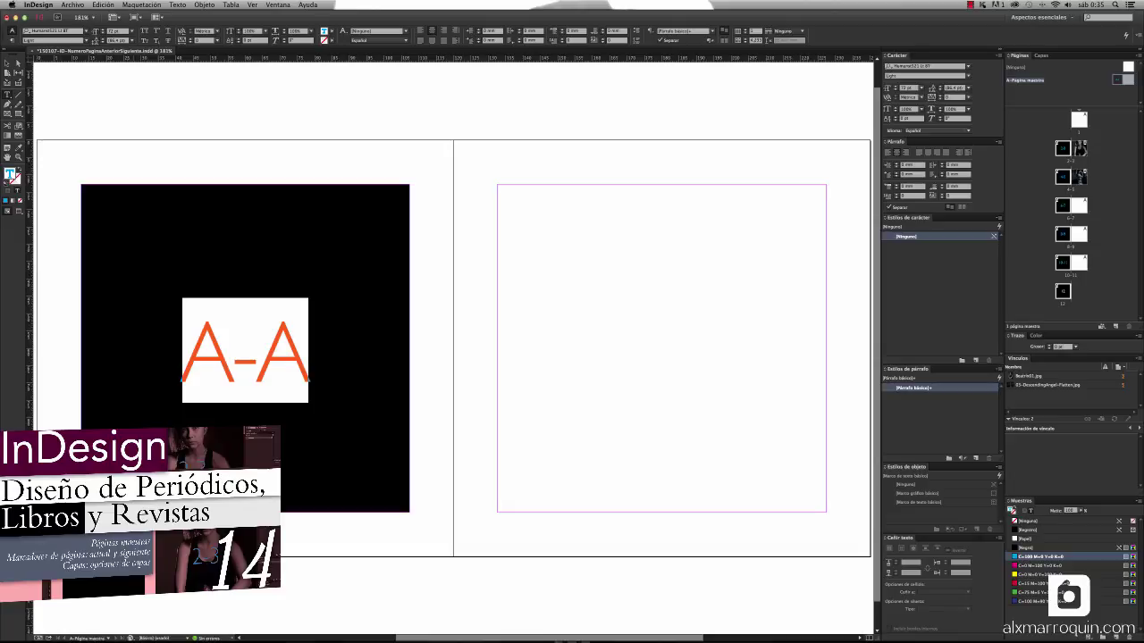
# - Replace the first A in the left master page's text with the current page number marker (Número de página actual)
pyautogui.click(652, 402)
pyautogui.click(530, 365)
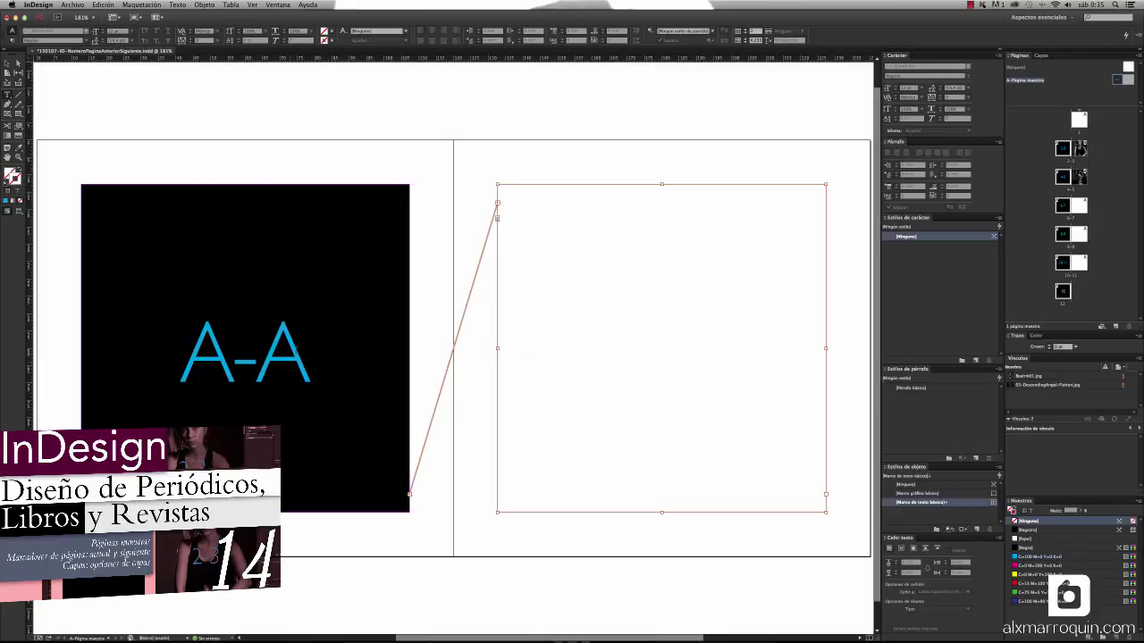
pyautogui.moveTo(348, 345); pyautogui.dragTo(162, 344)
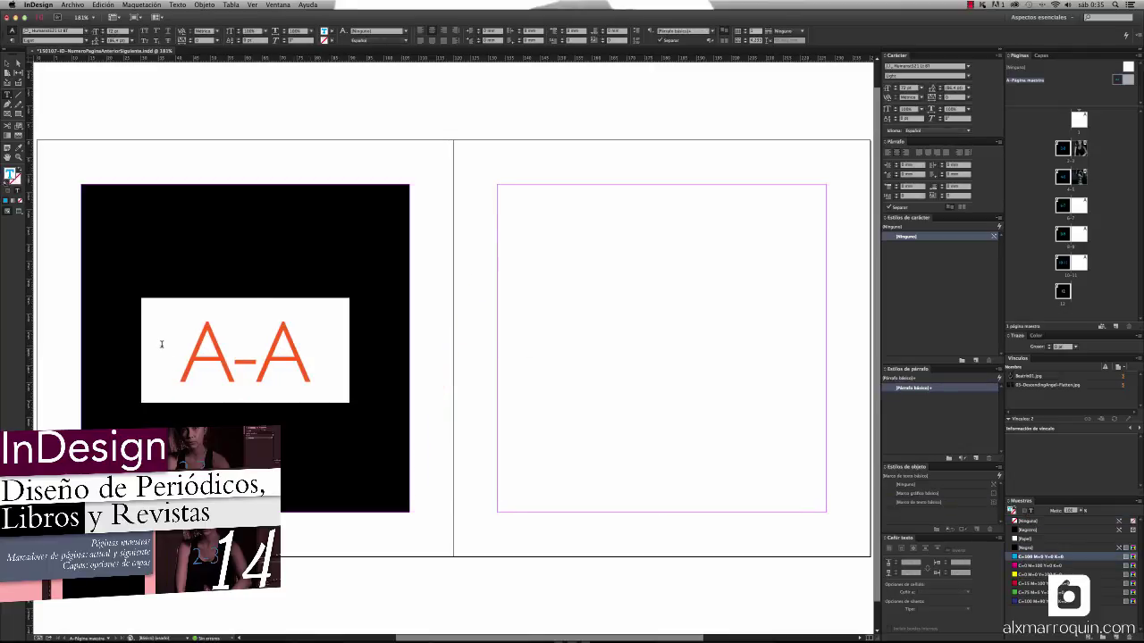
pyautogui.click(483, 367)
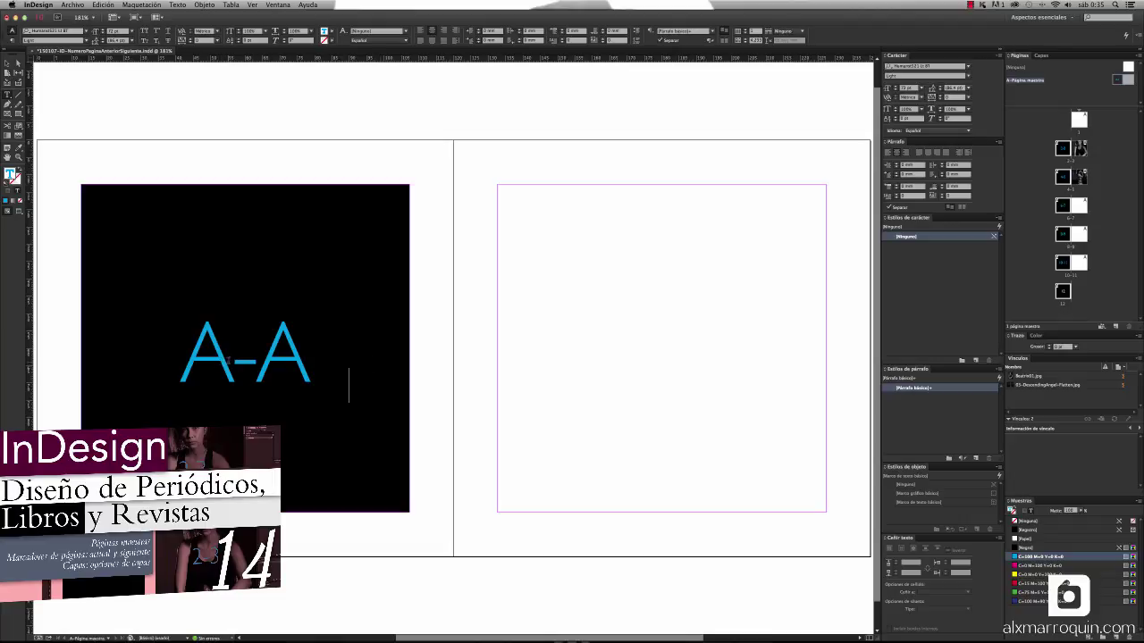
pyautogui.moveTo(230, 361); pyautogui.dragTo(152, 355)
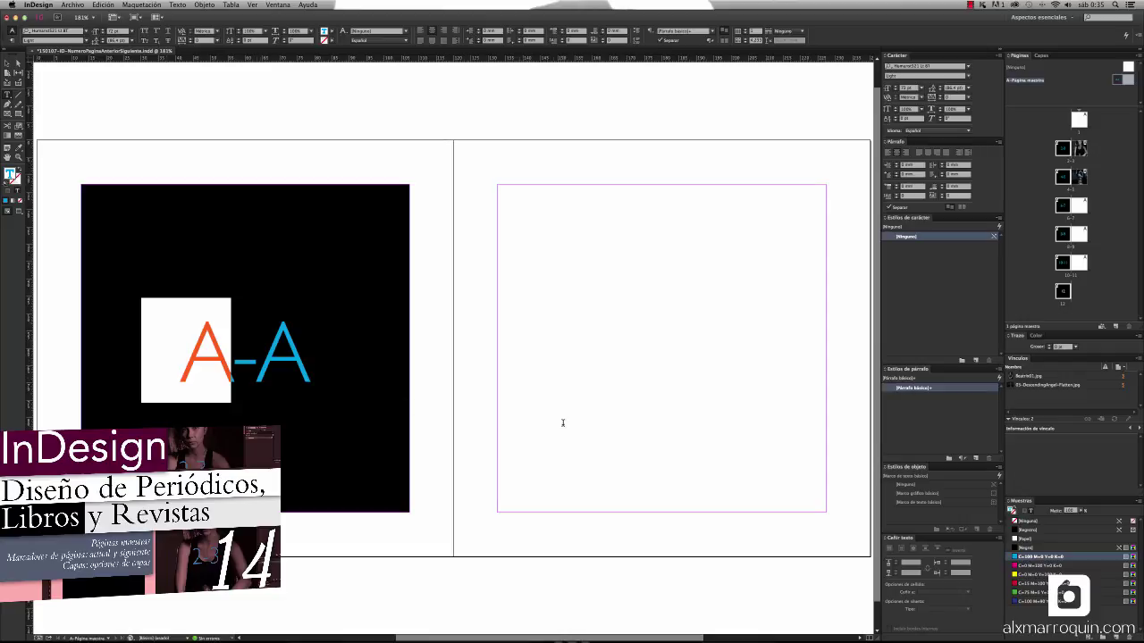
pyautogui.rightClick(218, 372)
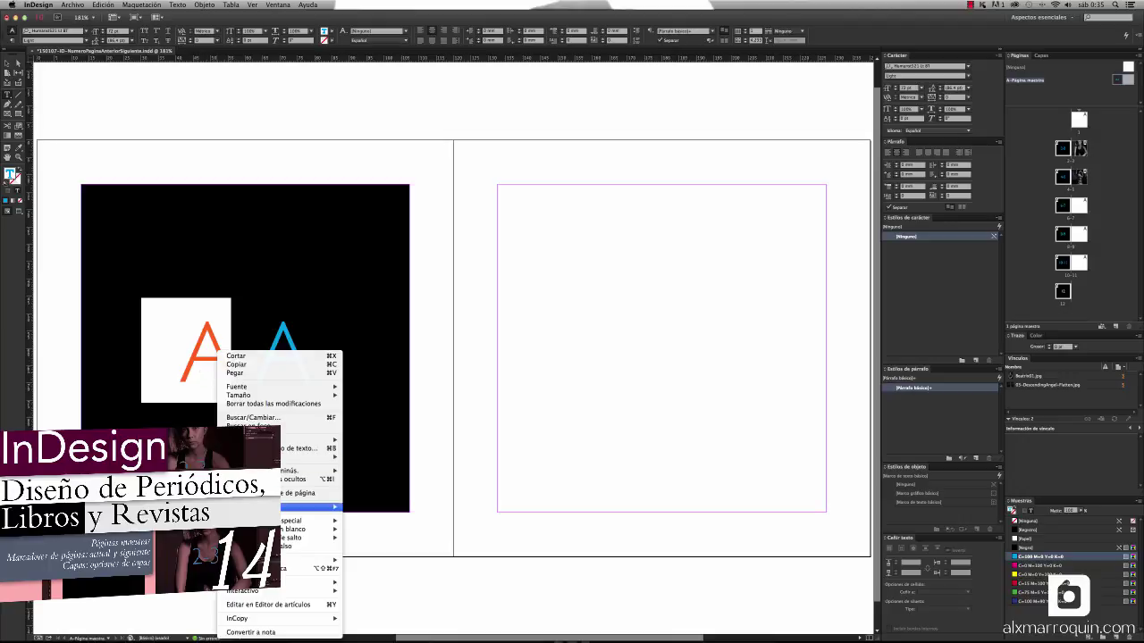
pyautogui.moveTo(309, 520)
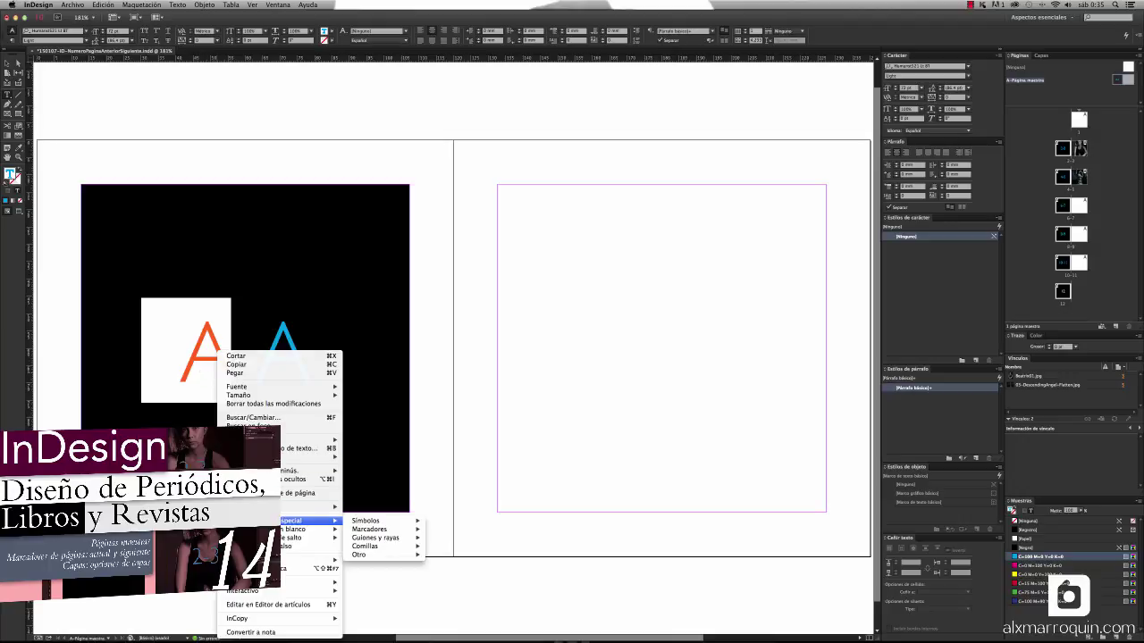
pyautogui.moveTo(375, 530)
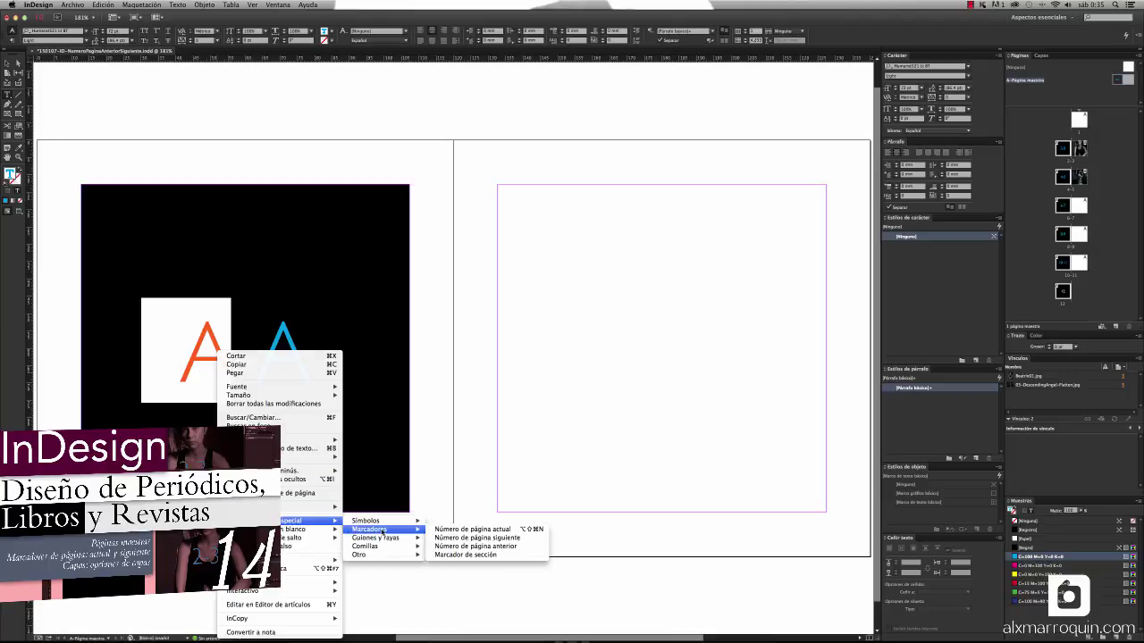
pyautogui.click(457, 530)
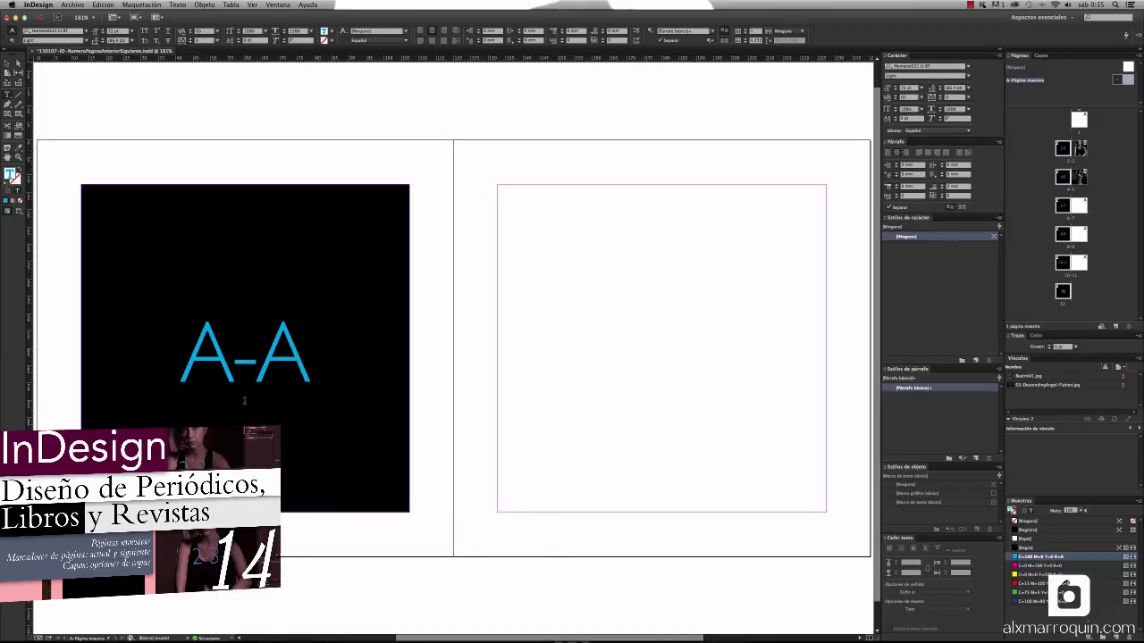
# - Replace the second A after the hyphen with the next page number marker (Número de página siguiente)
pyautogui.doubleClick(268, 373)
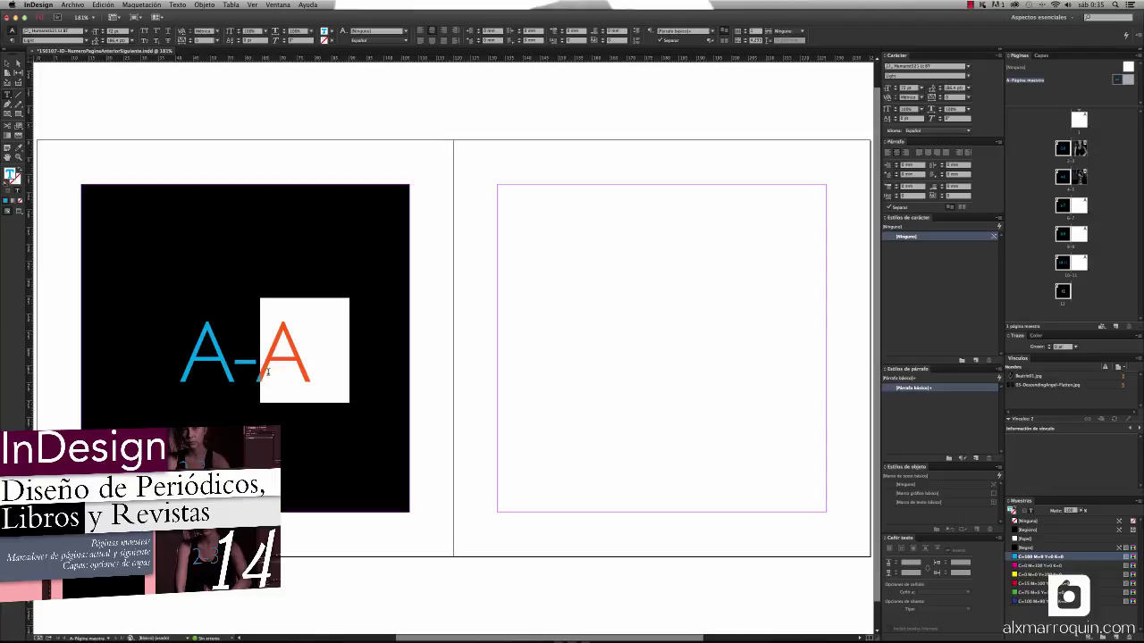
pyautogui.rightClick(287, 372)
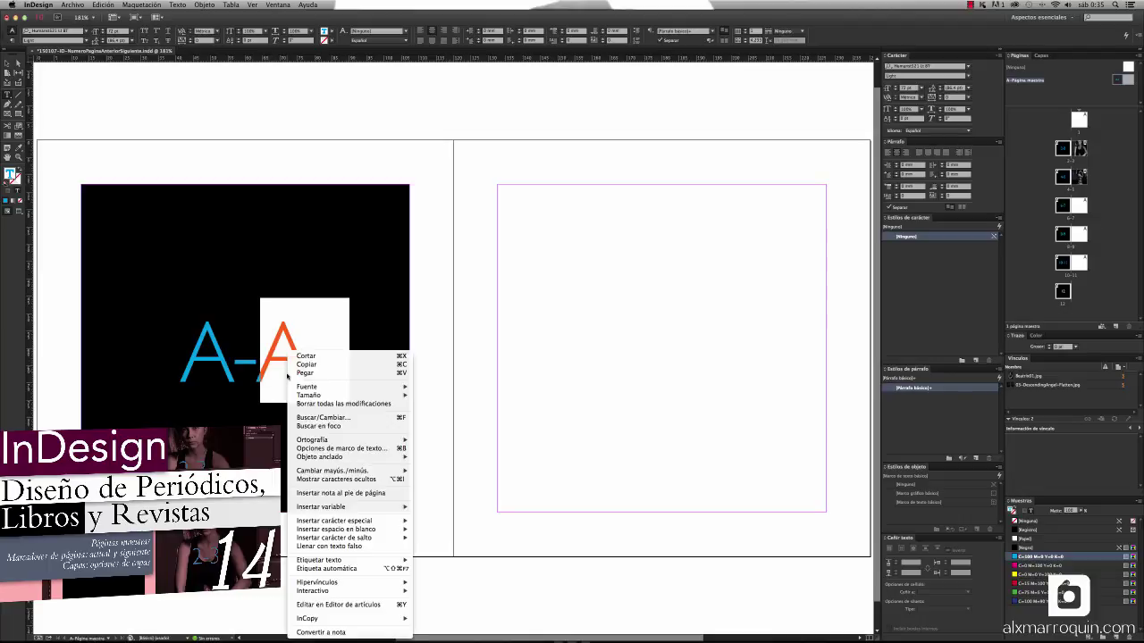
pyautogui.moveTo(320, 521)
pyautogui.moveTo(431, 532)
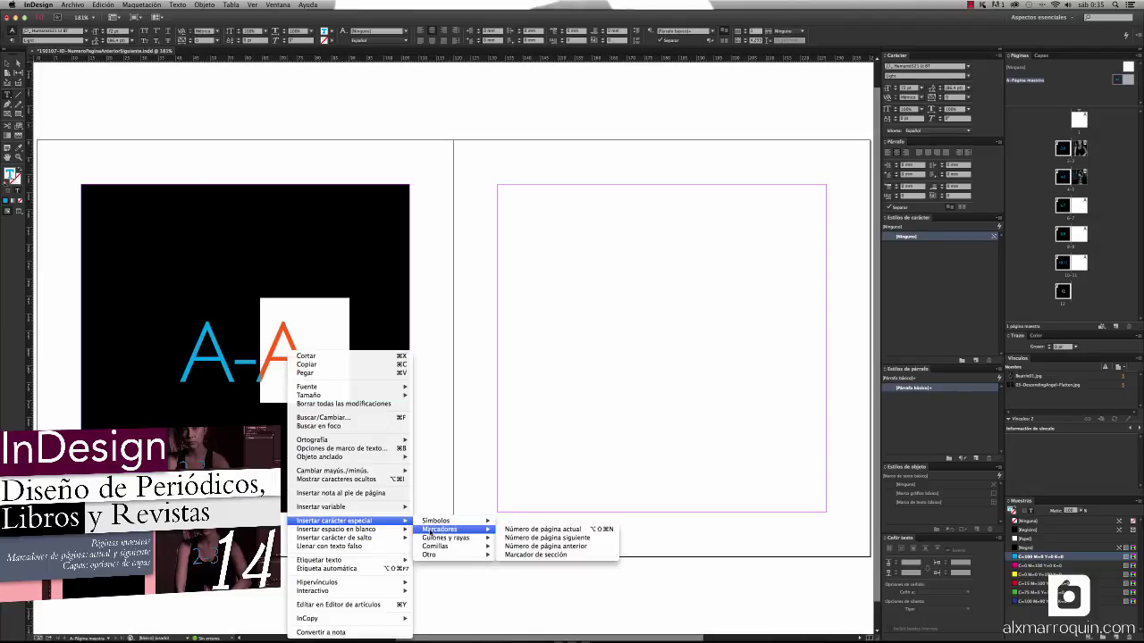
pyautogui.click(532, 538)
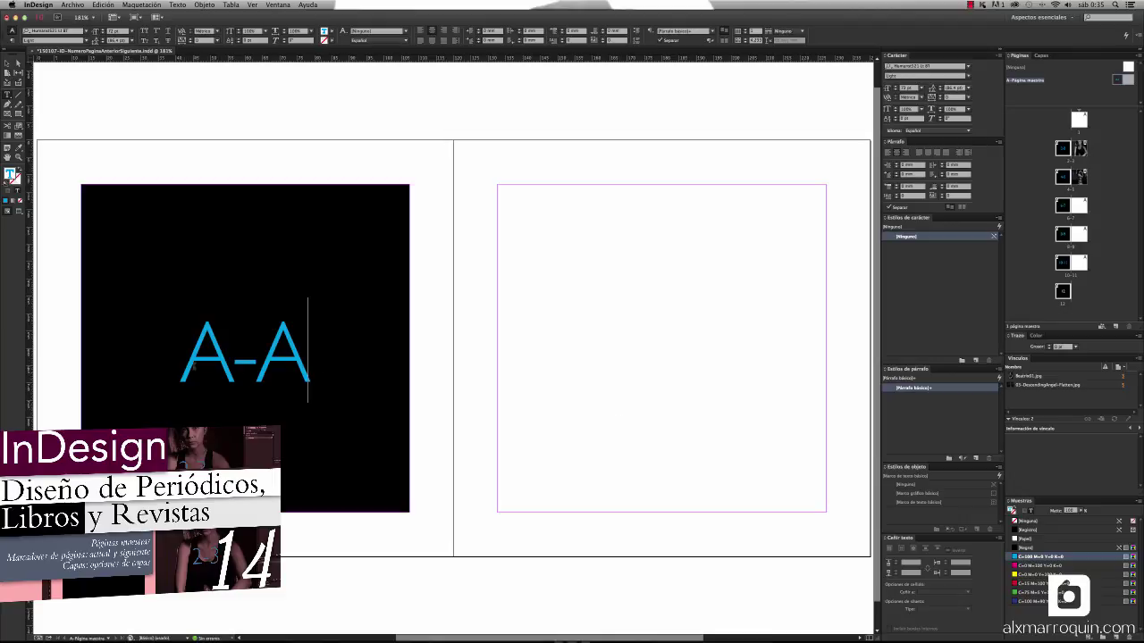
# - Insert a page break (Salto de página) before the page numbers to move them into the linked frame on the right master page
pyautogui.press('Home')
pyautogui.rightClick(148, 361)
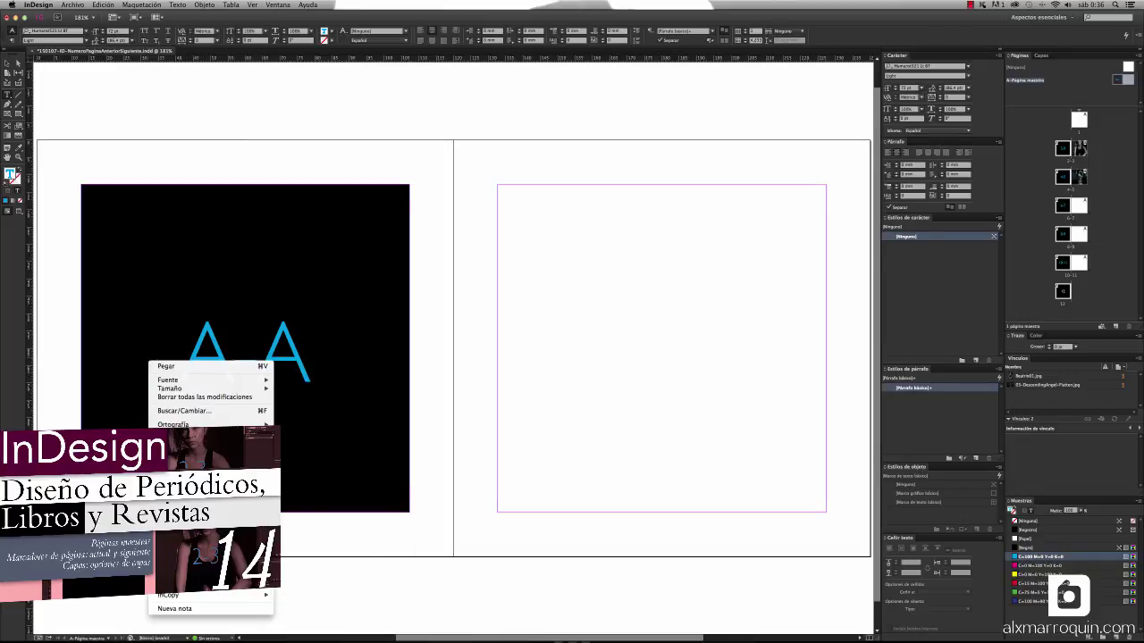
pyautogui.moveTo(214, 506)
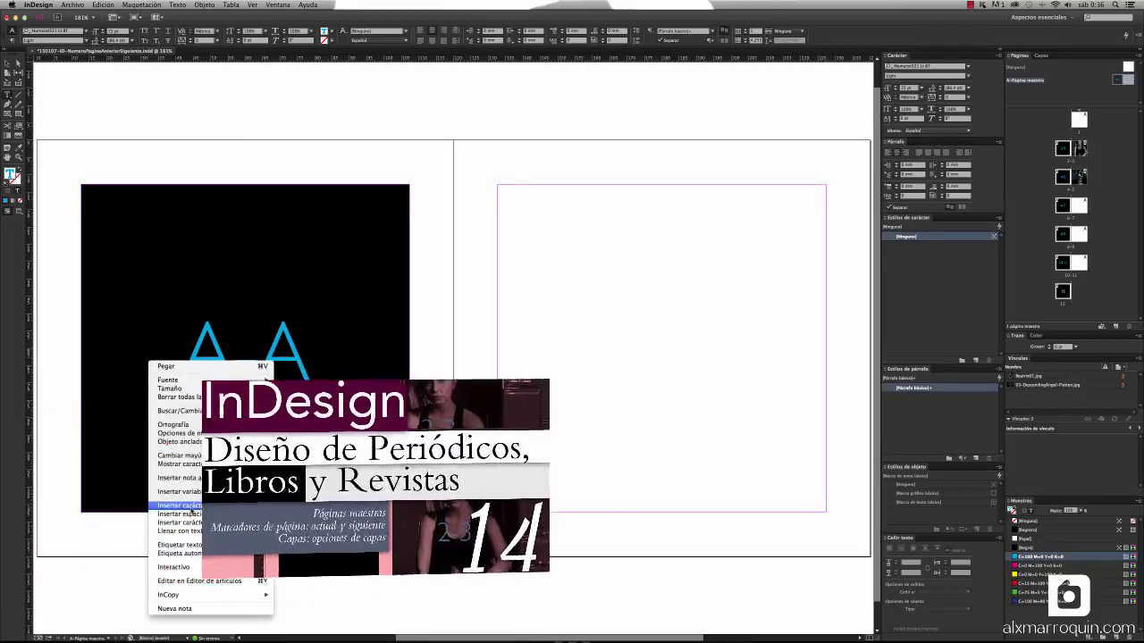
pyautogui.moveTo(313, 517)
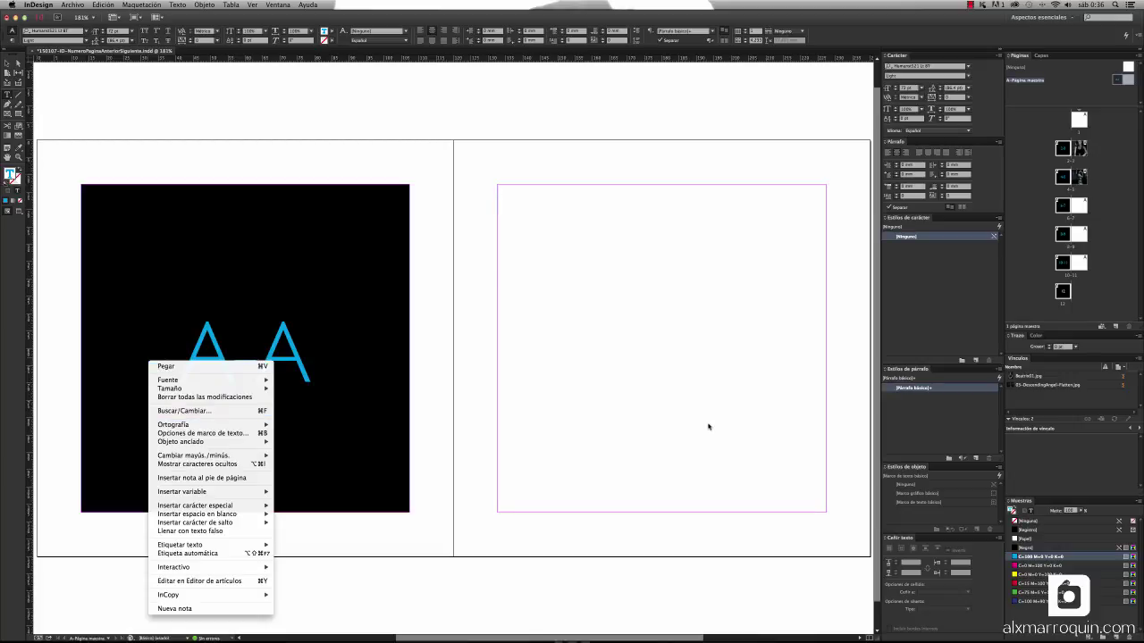
pyautogui.moveTo(194, 526)
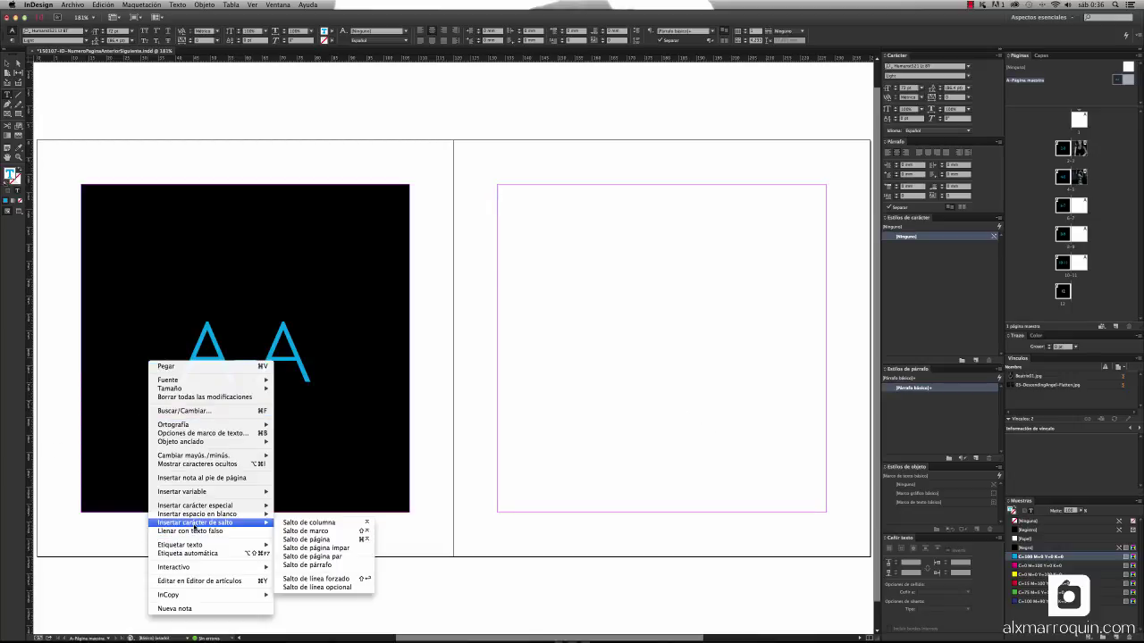
pyautogui.click(332, 540)
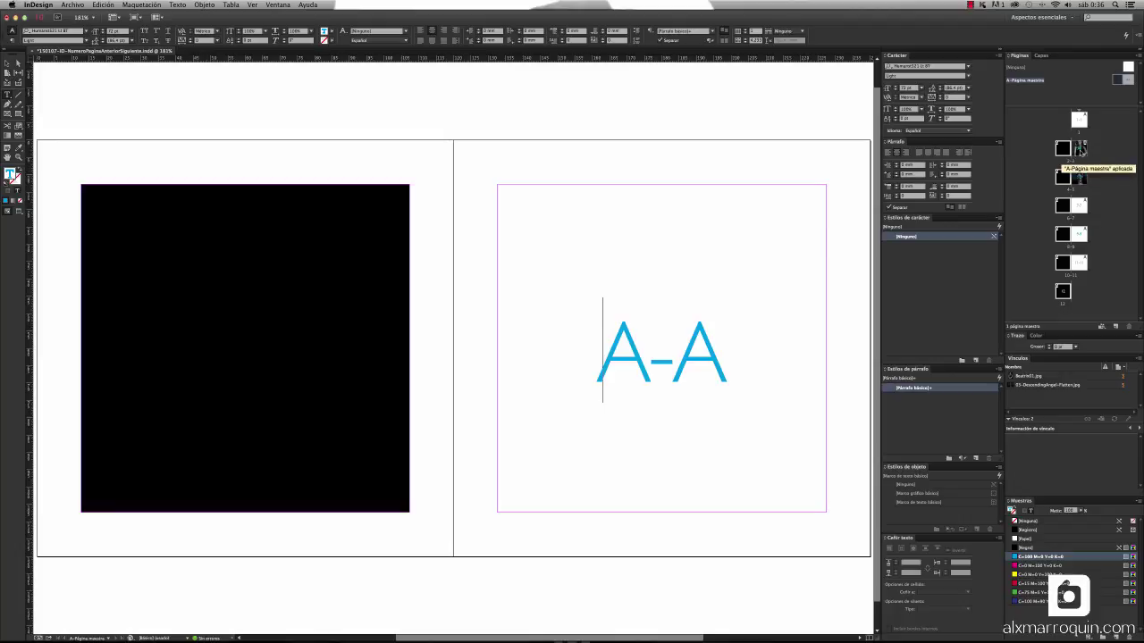
# - Check the numbering on spread 2-3, and replace the first marker on the right master page with the previous page number (Número de página anterior)
pyautogui.doubleClick(1078, 154)
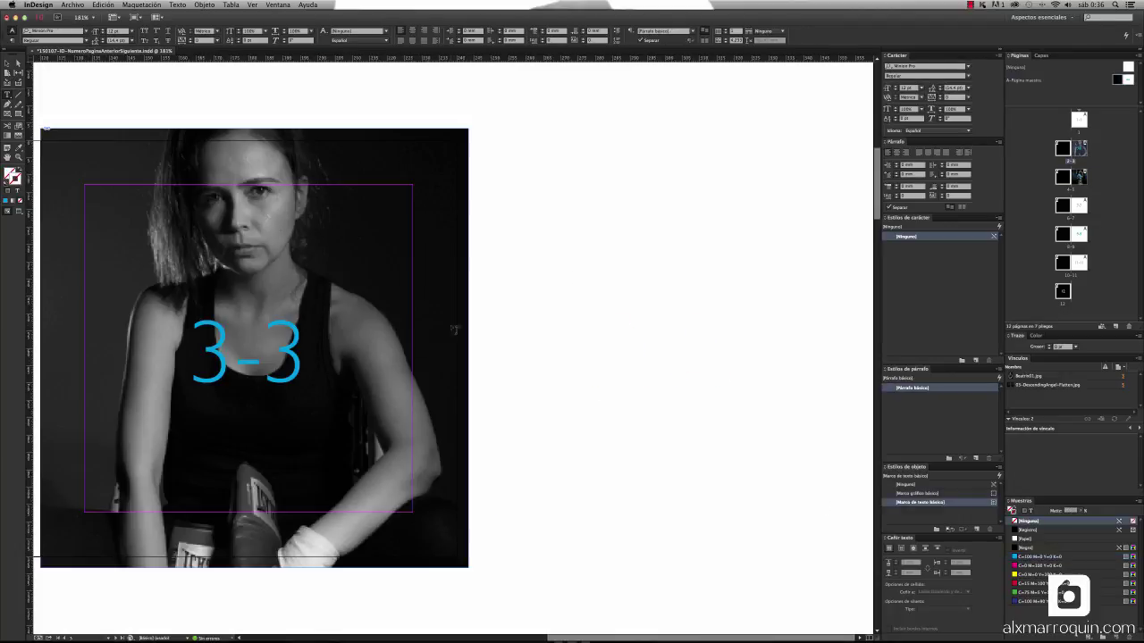
pyautogui.hscroll(-5, 390, 366)
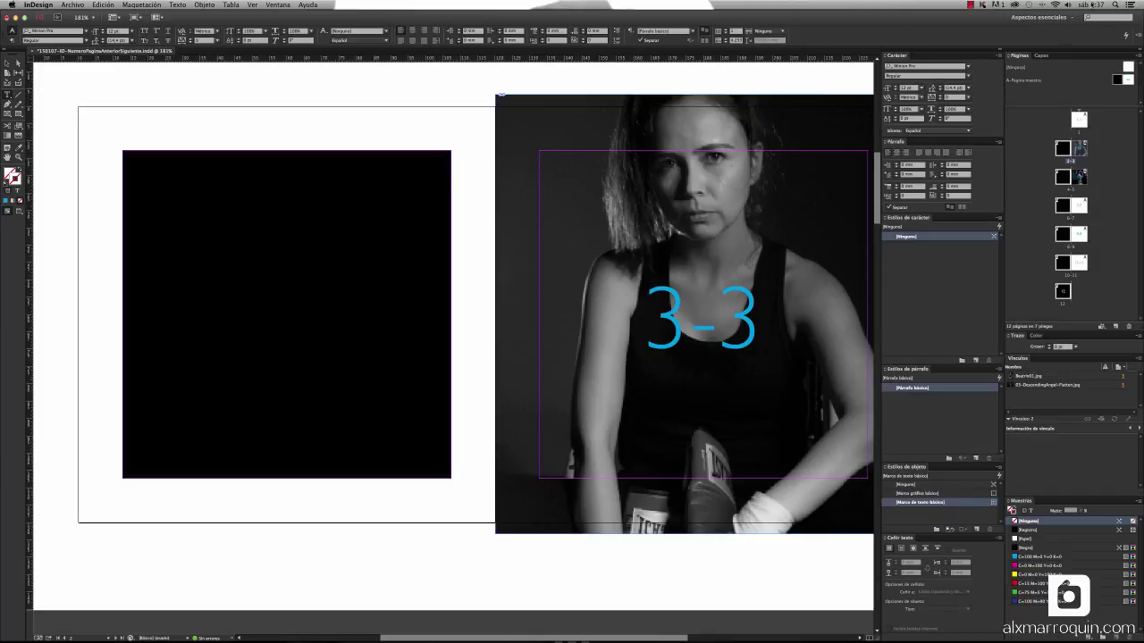
pyautogui.doubleClick(1026, 80)
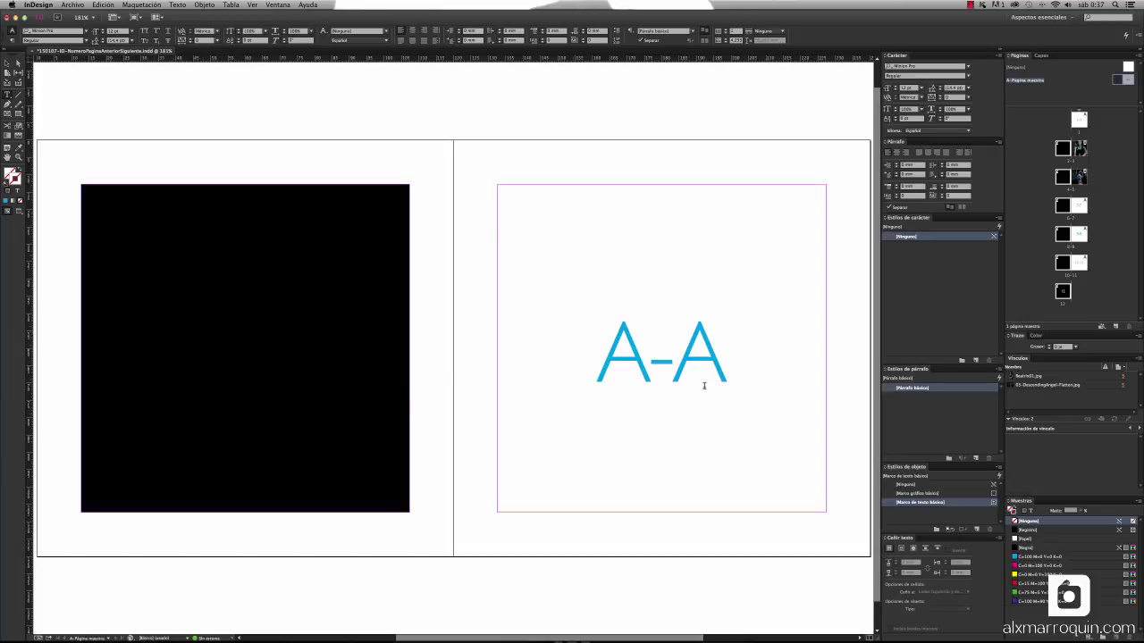
pyautogui.doubleClick(617, 354)
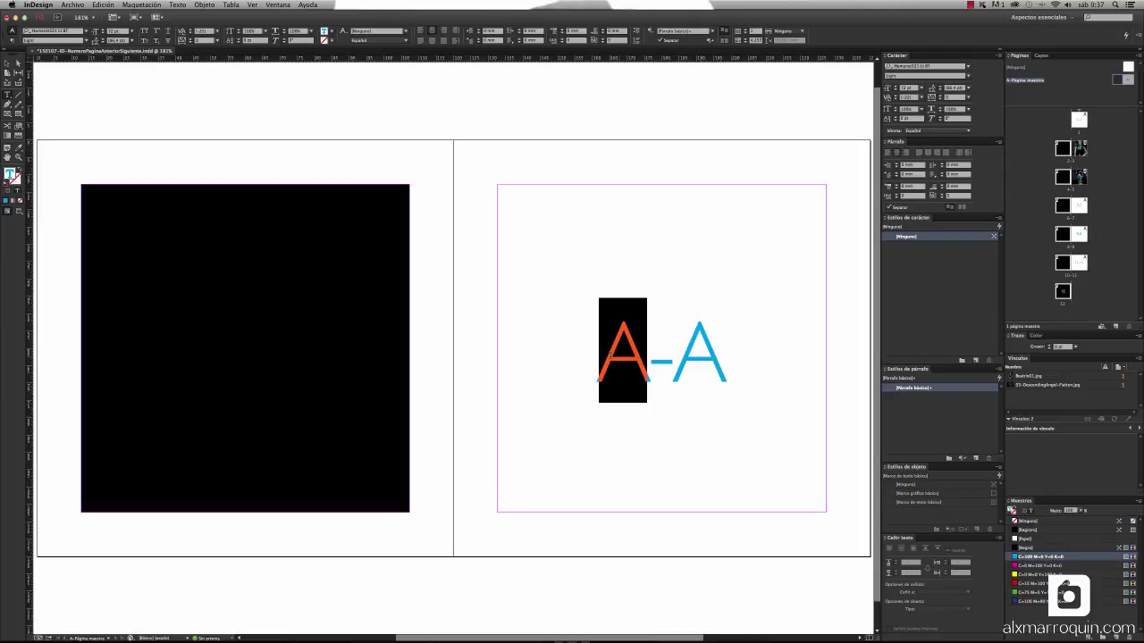
pyautogui.rightClick(611, 355)
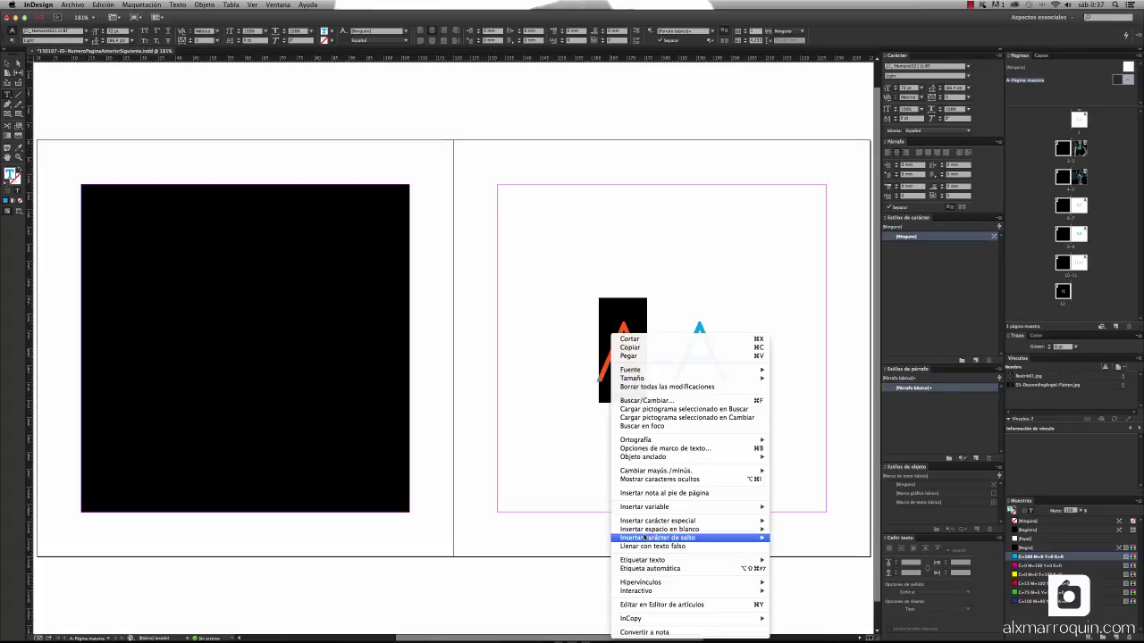
pyautogui.moveTo(645, 539)
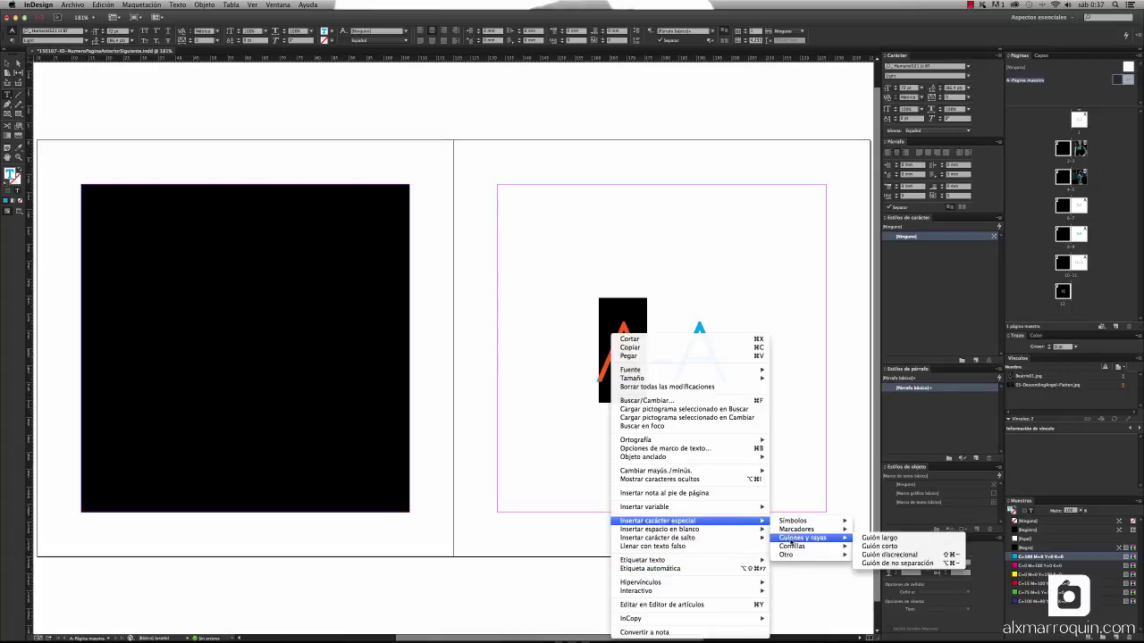
pyautogui.moveTo(795, 529)
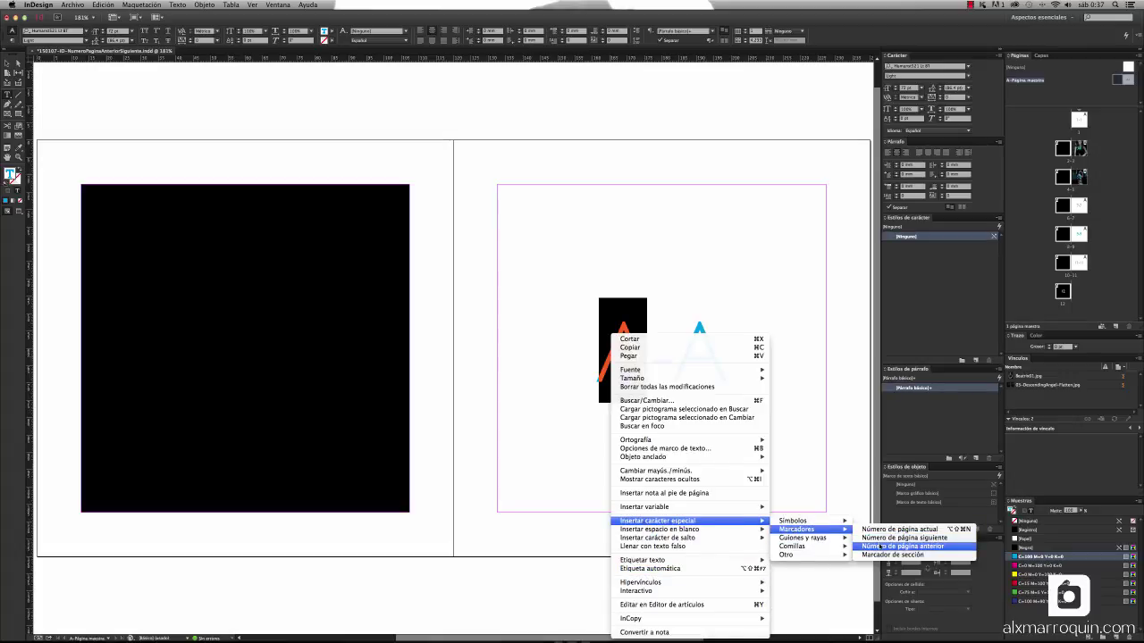
pyautogui.click(901, 538)
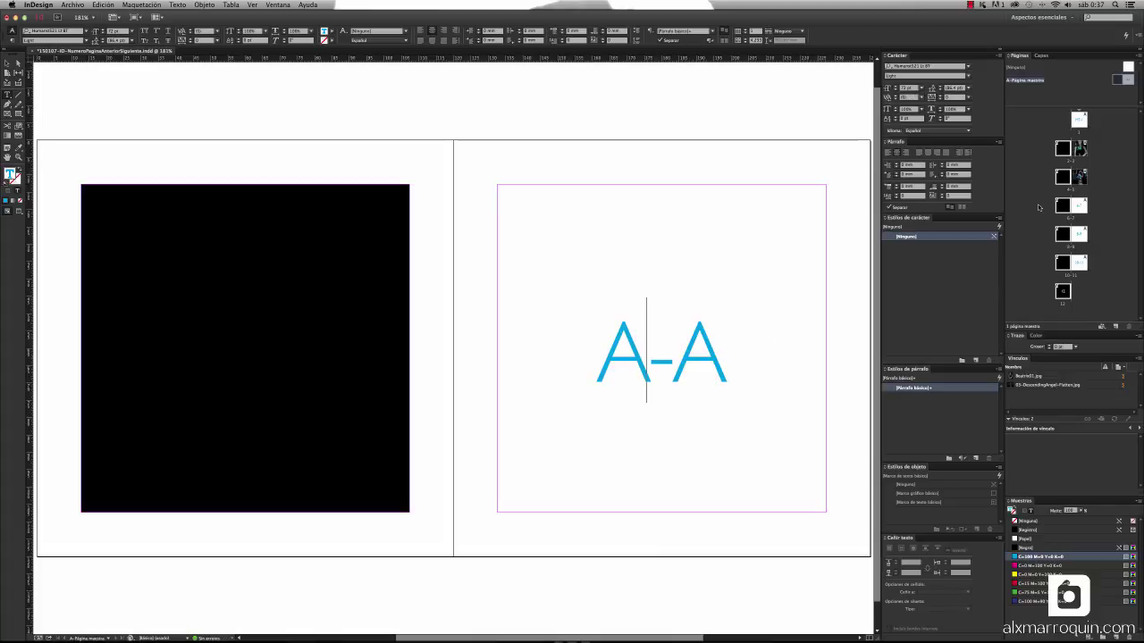
# - Examine the page numbers on spreads 2-3, 4-5 and 6-7, and switch back to the YouTube video in Firefox
pyautogui.doubleClick(1082, 152)
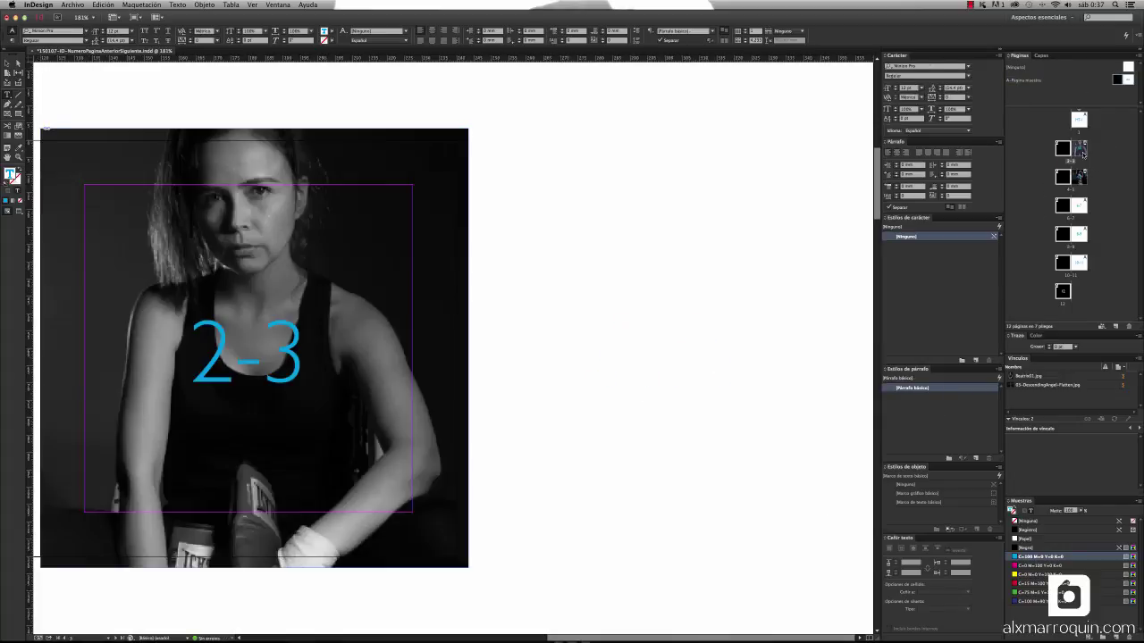
pyautogui.hscroll(-5, 439, 347)
pyautogui.hscroll(-3, 437, 349)
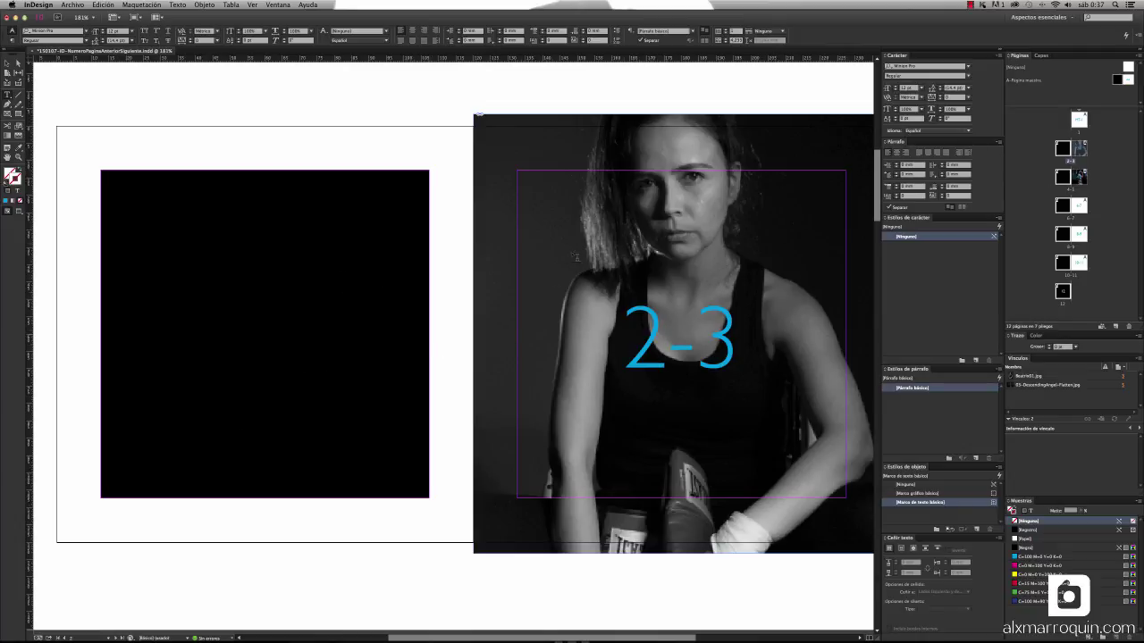
pyautogui.doubleClick(1071, 188)
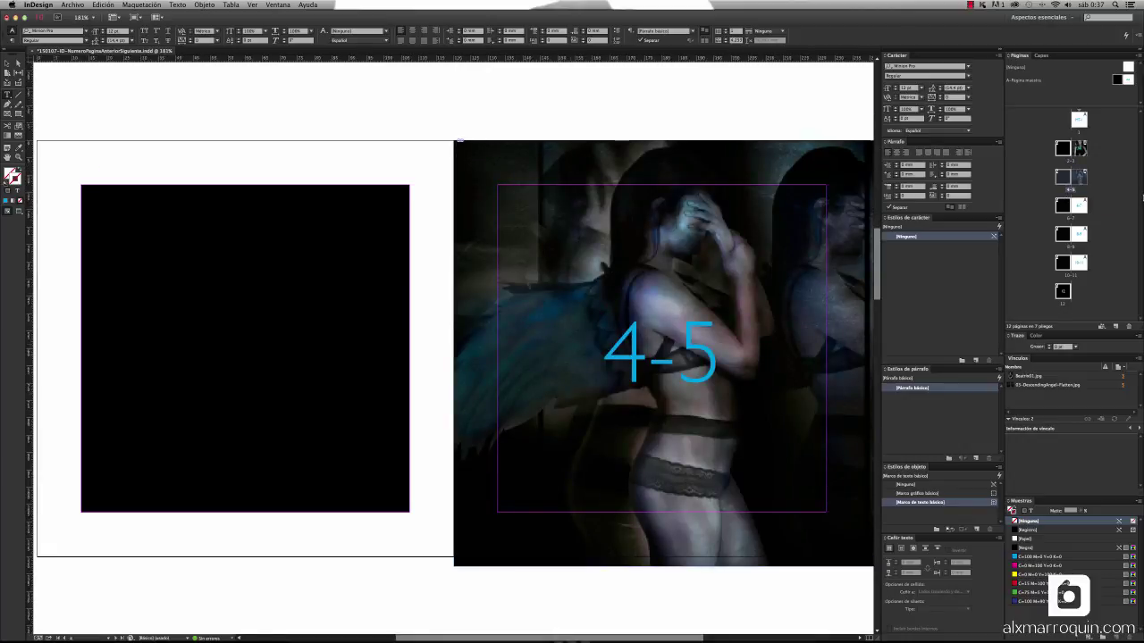
pyautogui.doubleClick(1072, 208)
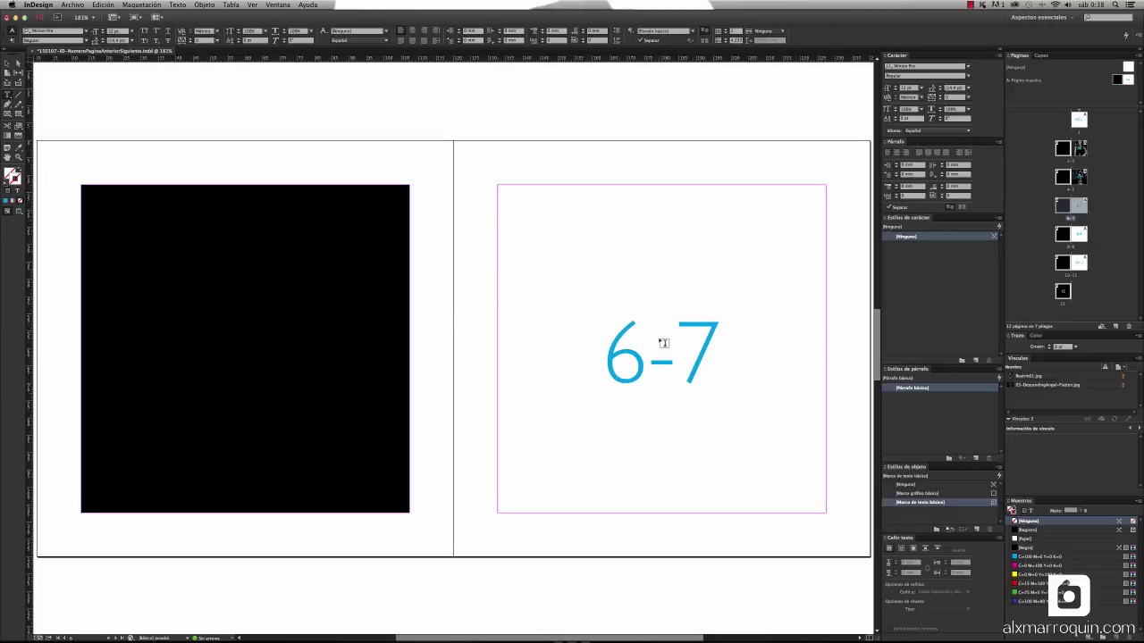
pyautogui.doubleClick(1074, 160)
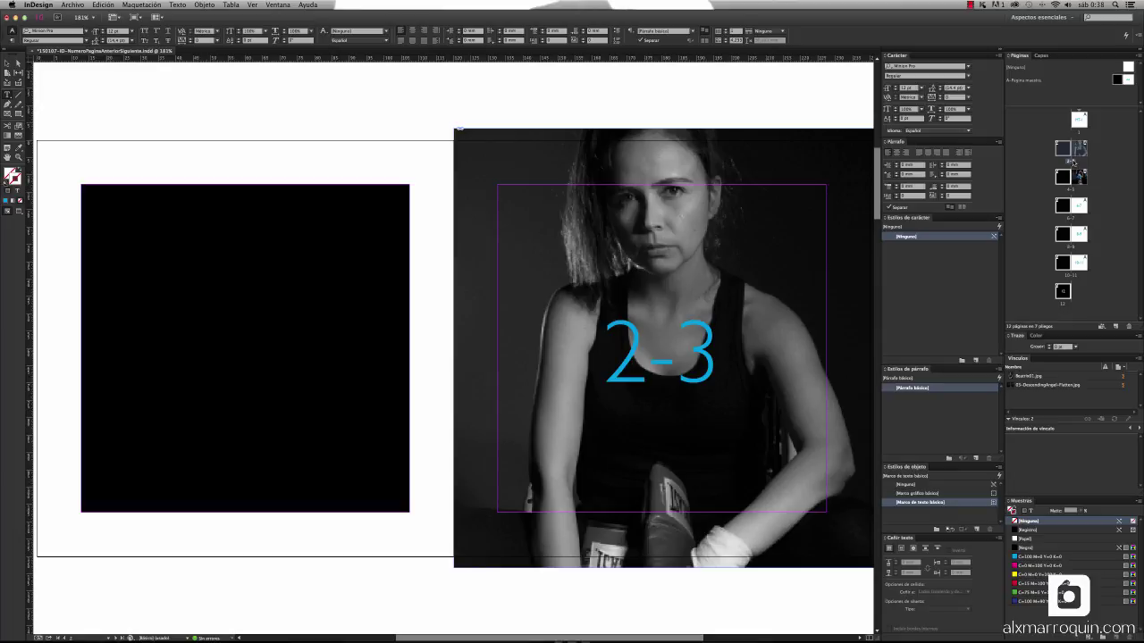
pyautogui.press('super+Tab')
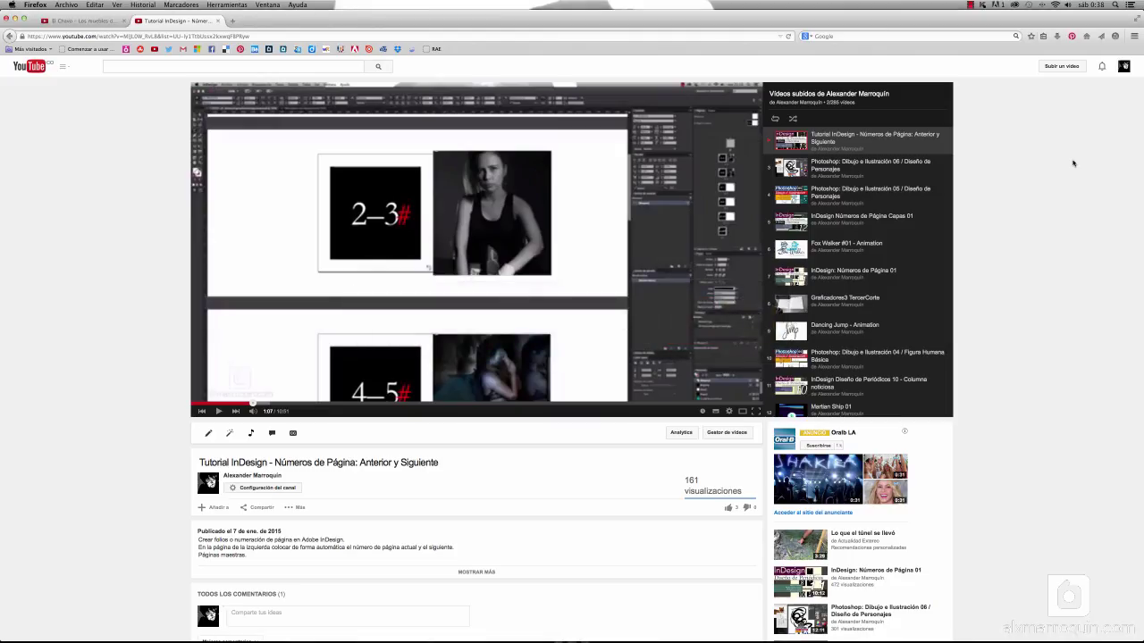